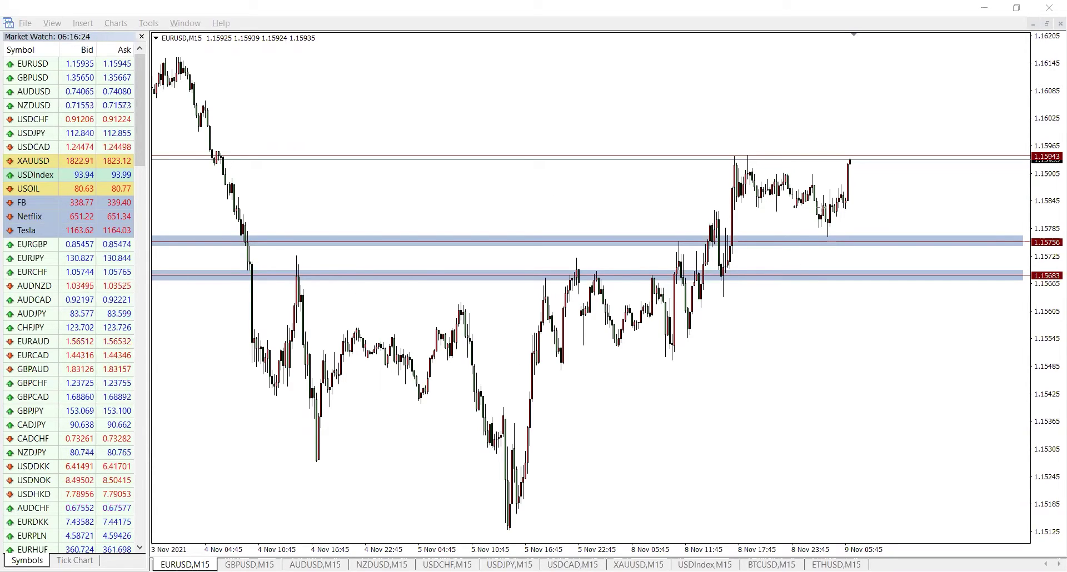
- Draw red arrows on the EURUSD chart projecting rebounds from 1.15756 and 1.15683 and a breakout with retest at 1.15943
{"action": "mouse_move", "coordinate": [853, 161]}
{"action": "left_mouse_down"}
{"action": "mouse_move", "coordinate": [885, 244]}
{"action": "mouse_move", "coordinate": [913, 188]}
{"action": "left_mouse_up"}
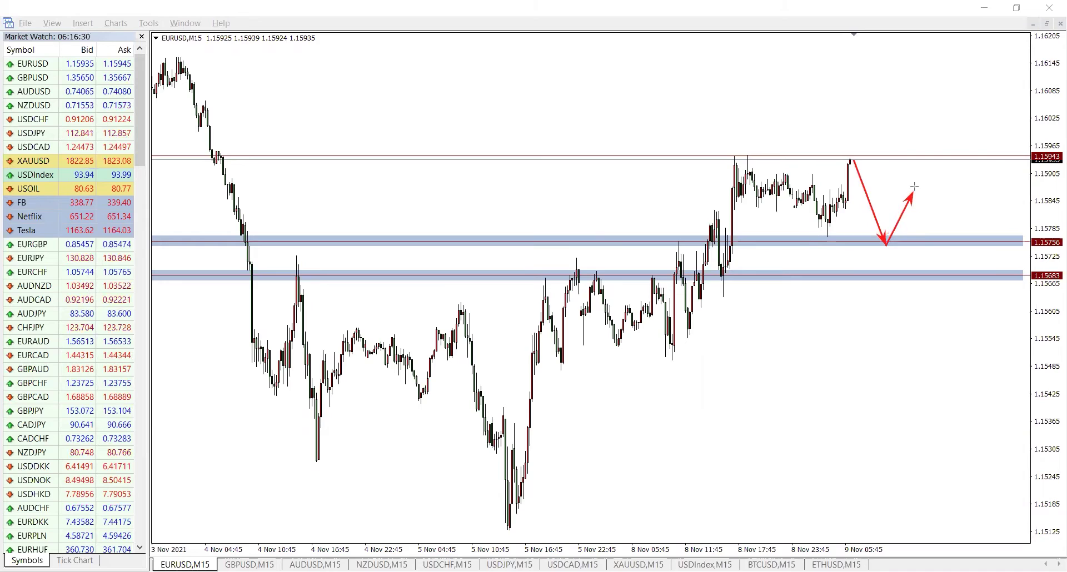
{"action": "mouse_move", "coordinate": [886, 245]}
{"action": "left_mouse_down"}
{"action": "mouse_move", "coordinate": [892, 272]}
{"action": "mouse_move", "coordinate": [940, 204]}
{"action": "left_mouse_up"}
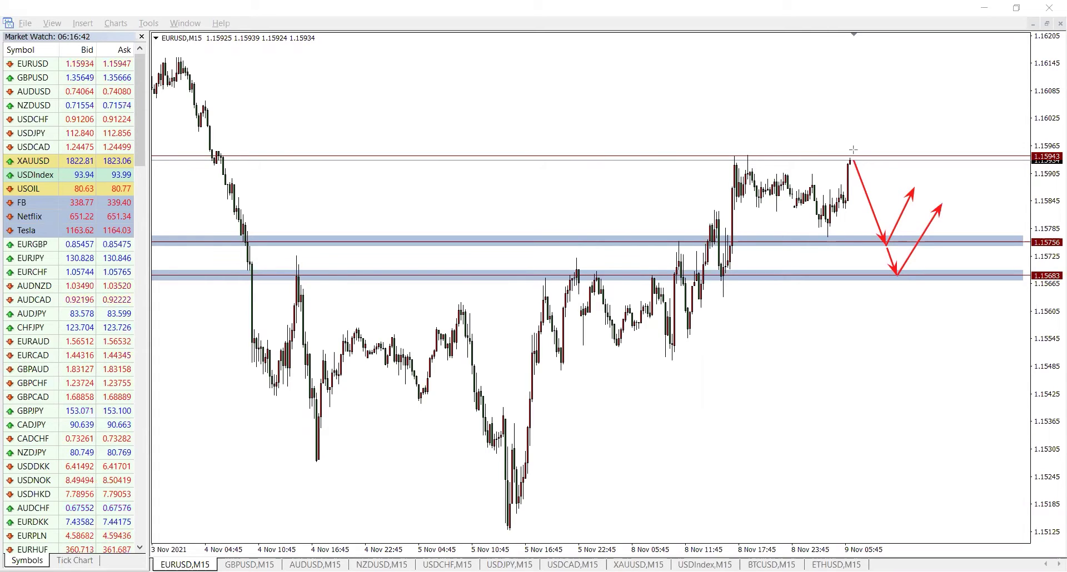
{"action": "mouse_move", "coordinate": [850, 161]}
{"action": "left_mouse_down"}
{"action": "mouse_move", "coordinate": [869, 125]}
{"action": "mouse_move", "coordinate": [882, 157]}
{"action": "mouse_move", "coordinate": [937, 76]}
{"action": "left_mouse_up"}
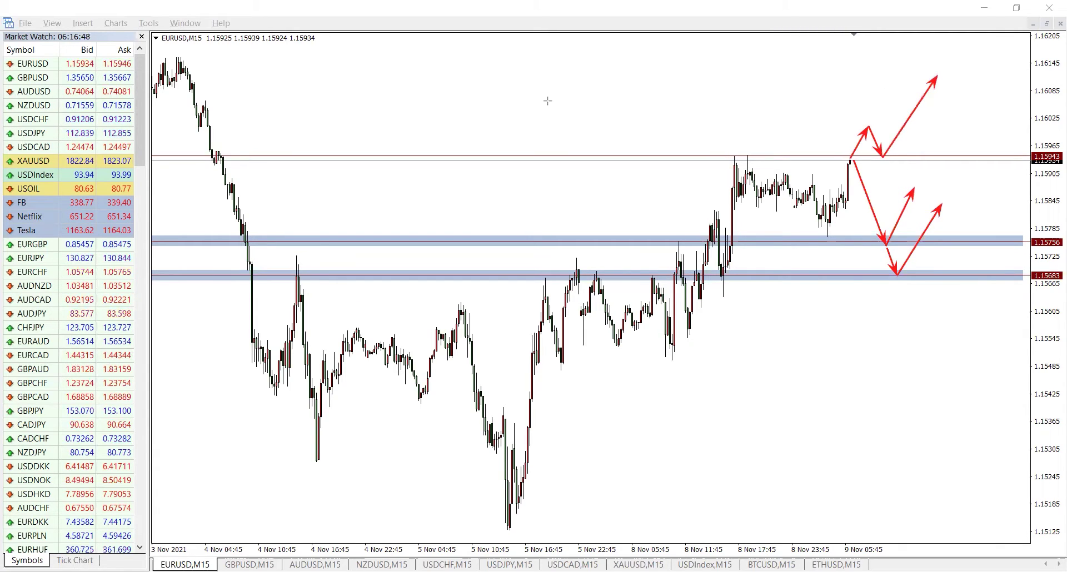
- Handwrite 1 and 2 beside the arrow turns at 1.15756 and 1.15683, and clear the EURUSD annotations after presenting them
{"action": "mouse_move", "coordinate": [874, 236]}
{"action": "left_mouse_down"}
{"action": "mouse_move", "coordinate": [872, 288]}
{"action": "mouse_move", "coordinate": [892, 287]}
{"action": "left_mouse_up"}
{"action": "left_click", "coordinate": [874, 271]}
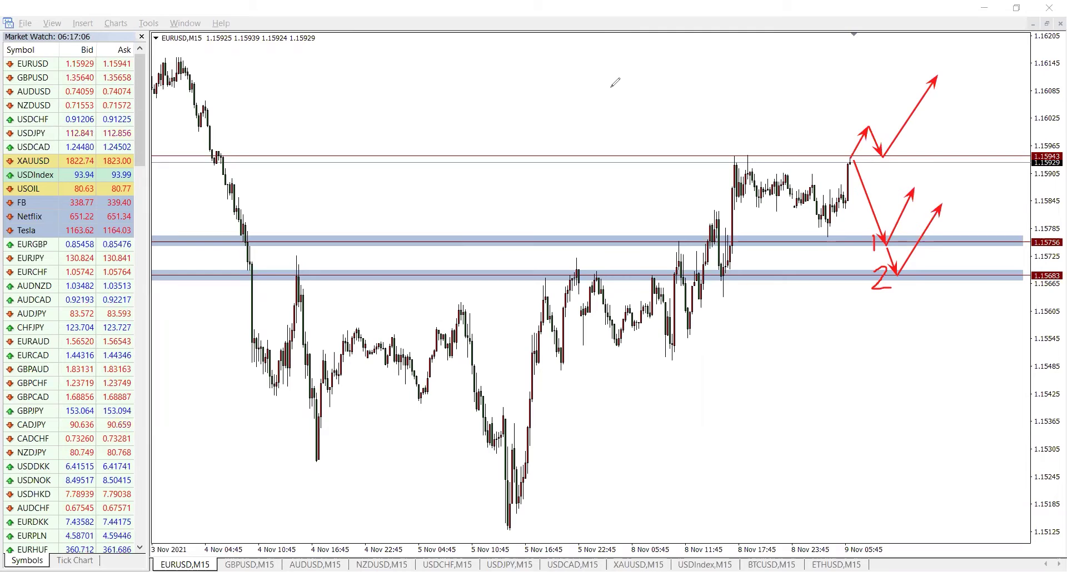
{"action": "key", "text": "Escape"}
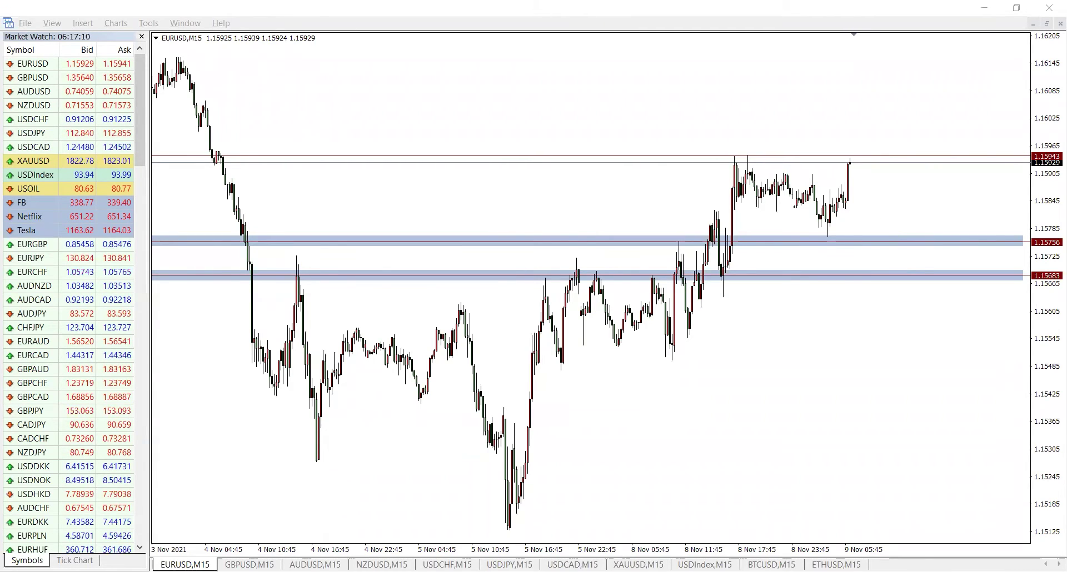
- Switch to the GBPUSD chart and add a horizontal line at 1.36266 above the current price
{"action": "key", "text": "ctrl+Tab"}
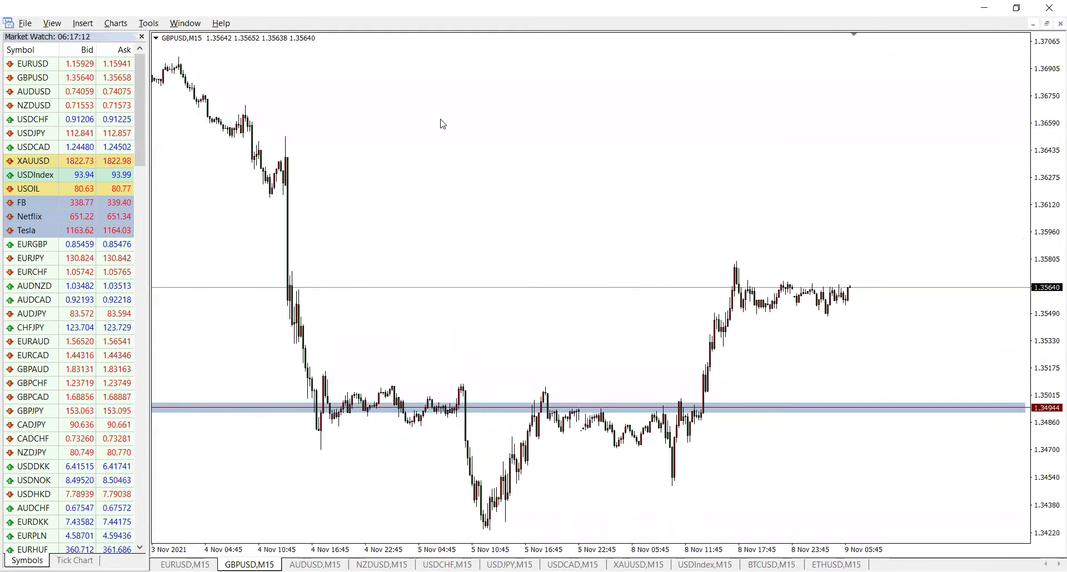
{"action": "key", "text": "Left"}
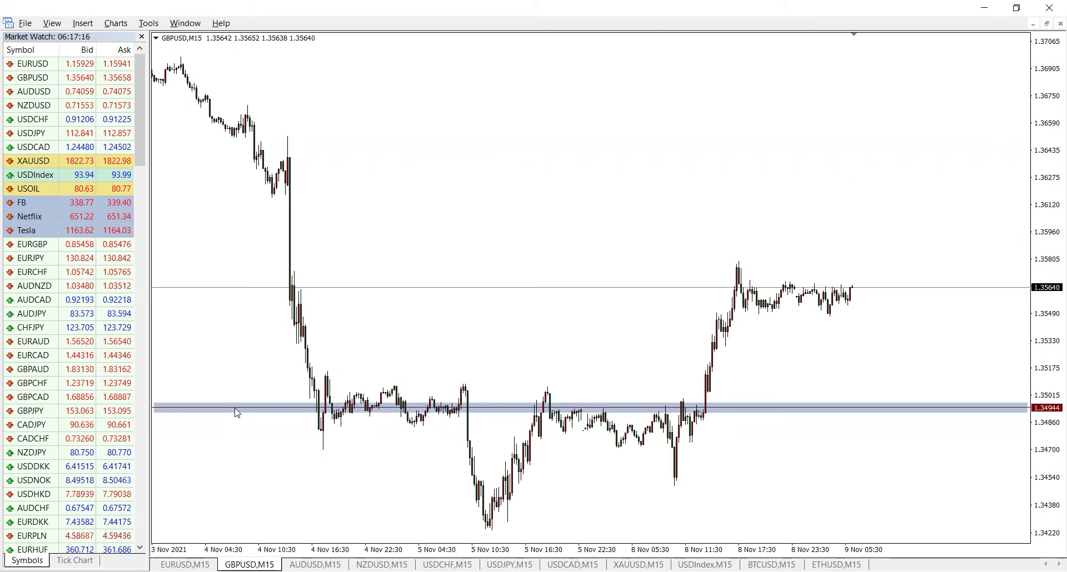
{"action": "left_click_drag", "start_coordinate": [278, 401], "coordinate": [304, 179]}
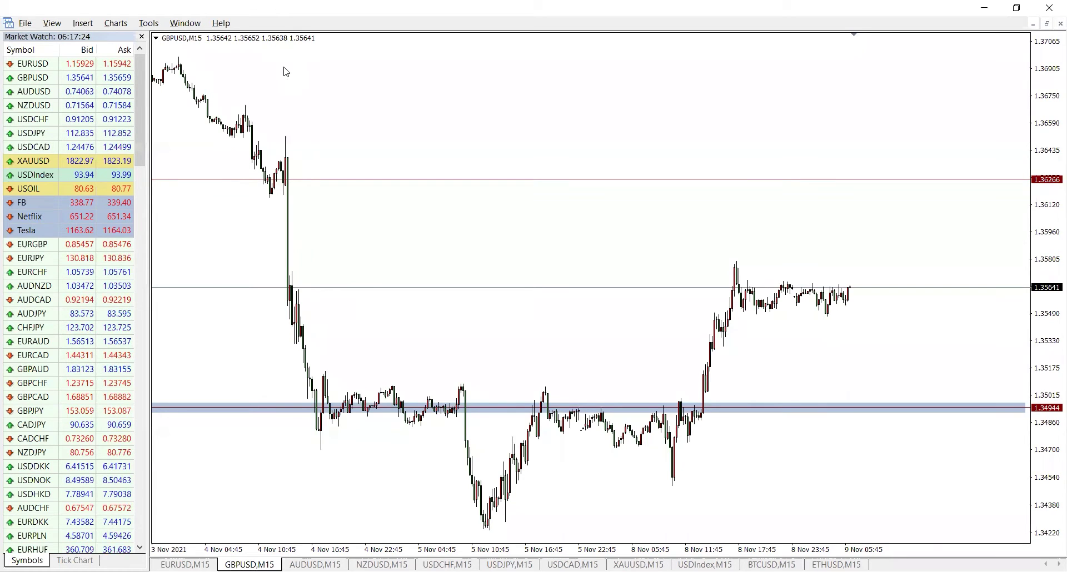
- Box the latest GBPUSD consolidation and draw arrows projecting a drop to 1.34944 and a rally toward 1.36266
{"action": "left_click_drag", "start_coordinate": [881, 321], "coordinate": [727, 256]}
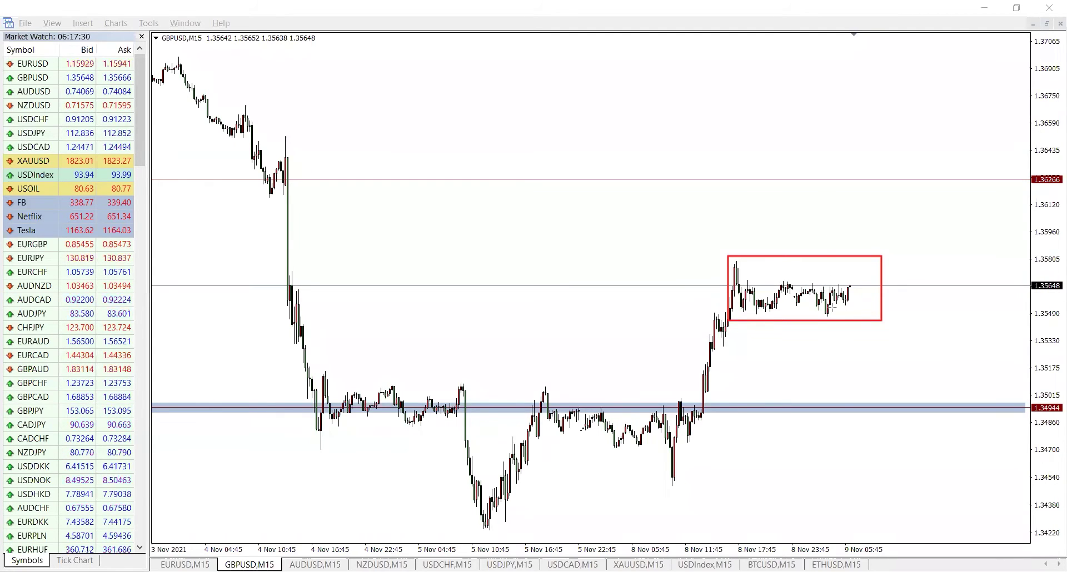
{"action": "mouse_move", "coordinate": [849, 311]}
{"action": "left_mouse_down"}
{"action": "mouse_move", "coordinate": [888, 410]}
{"action": "mouse_move", "coordinate": [971, 189]}
{"action": "left_mouse_up"}
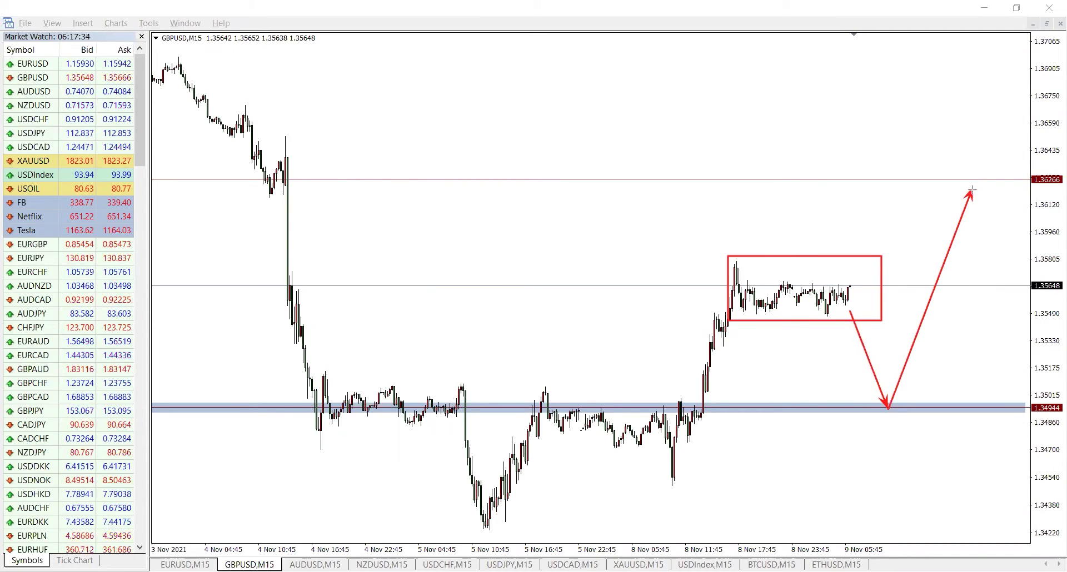
- Draw red rectangles around the wide sideways range at 1.34944 and around the 5 November low beneath it
{"action": "right_click", "coordinate": [369, 92]}
{"action": "left_click_drag", "start_coordinate": [292, 370], "coordinate": [296, 370]}
{"action": "left_click_drag", "start_coordinate": [523, 380], "coordinate": [744, 451]}
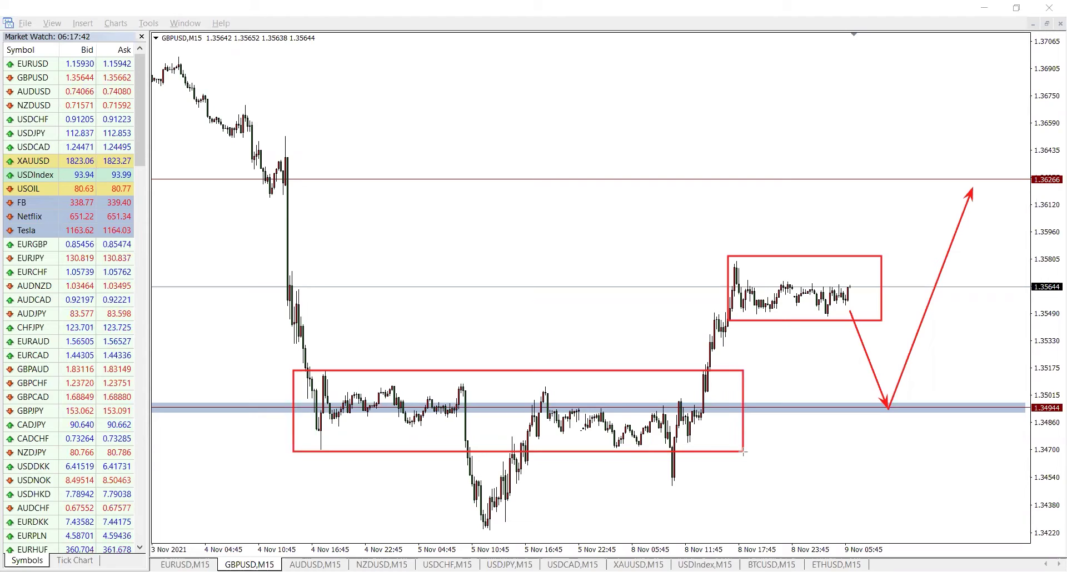
{"action": "left_click_drag", "start_coordinate": [453, 460], "coordinate": [543, 525]}
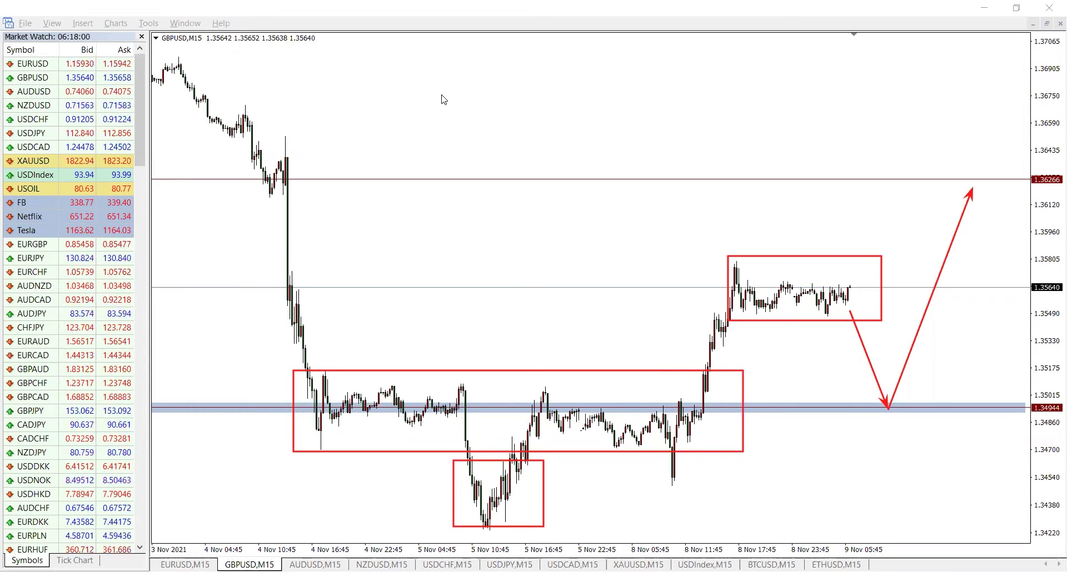
- Draw an arrow from the GBPUSD consolidation up to 1.36266 and mark the projected retest area at 1.34944
{"action": "left_click_drag", "start_coordinate": [845, 258], "coordinate": [889, 177]}
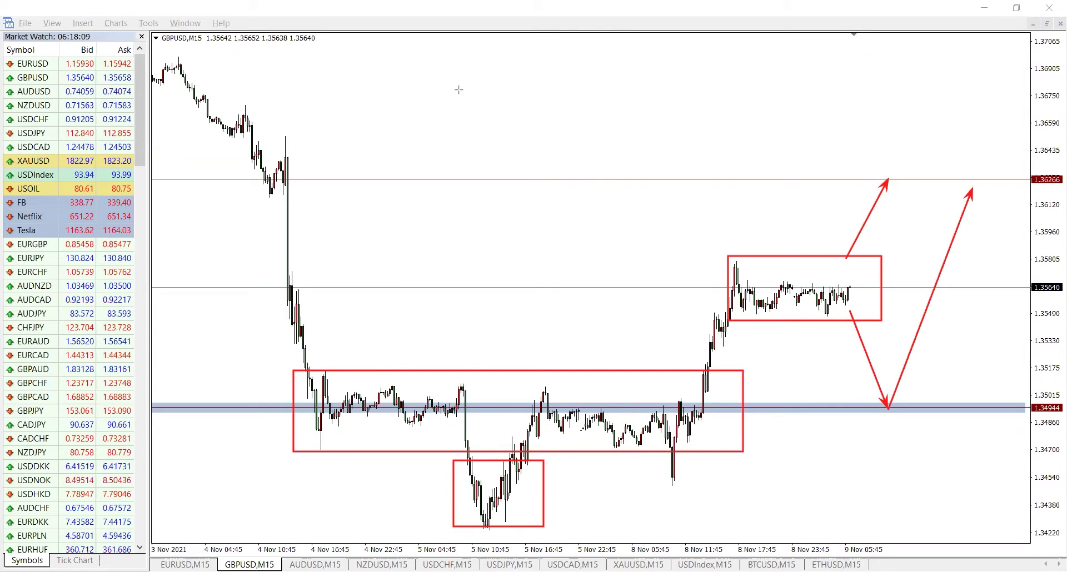
{"action": "left_click_drag", "start_coordinate": [869, 389], "coordinate": [928, 424]}
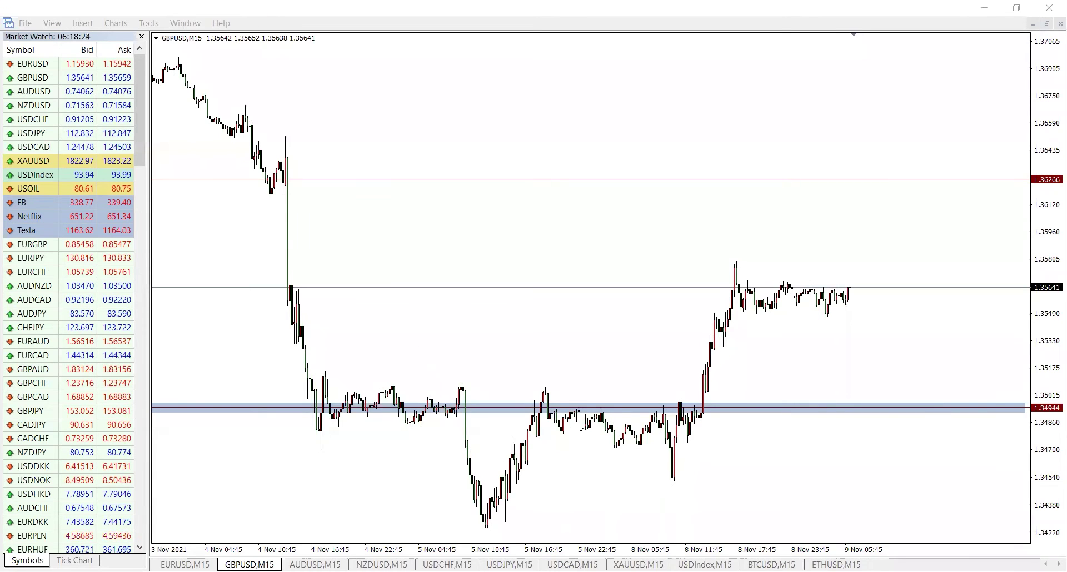
- Switch to the USDCHF chart and box the range between 0.91385 and 0.91154
{"action": "key", "text": "ctrl+Tab"}
{"action": "key", "text": "ctrl+Tab"}
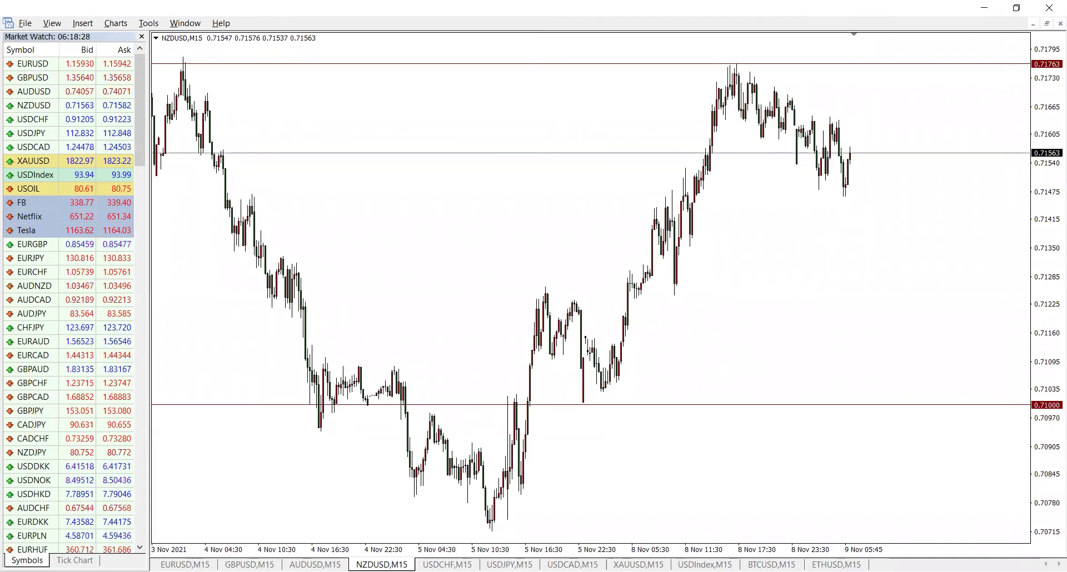
{"action": "key", "text": "ctrl+Tab"}
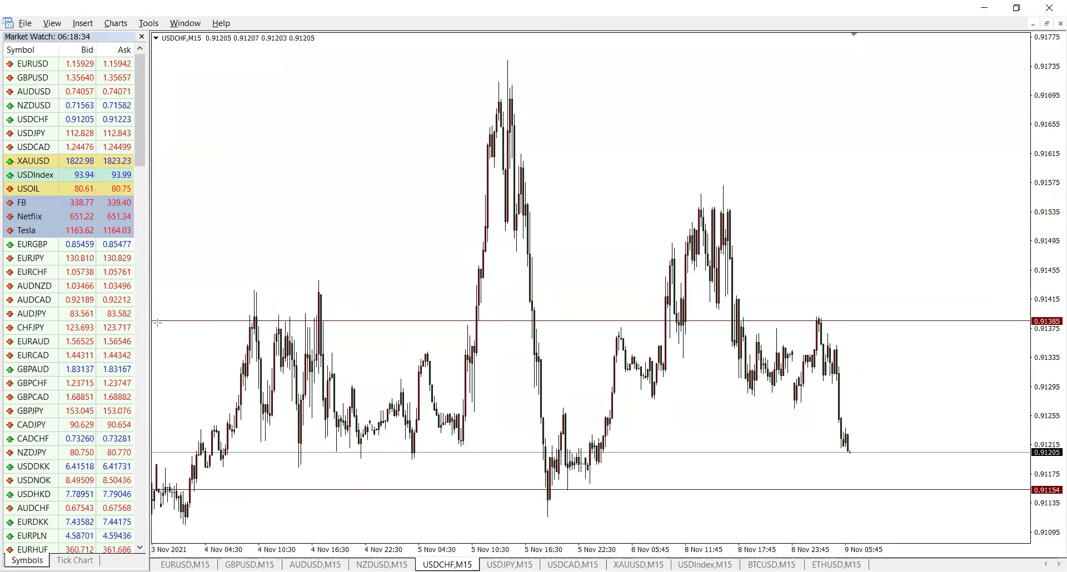
{"action": "left_click_drag", "start_coordinate": [157, 323], "coordinate": [1021, 489]}
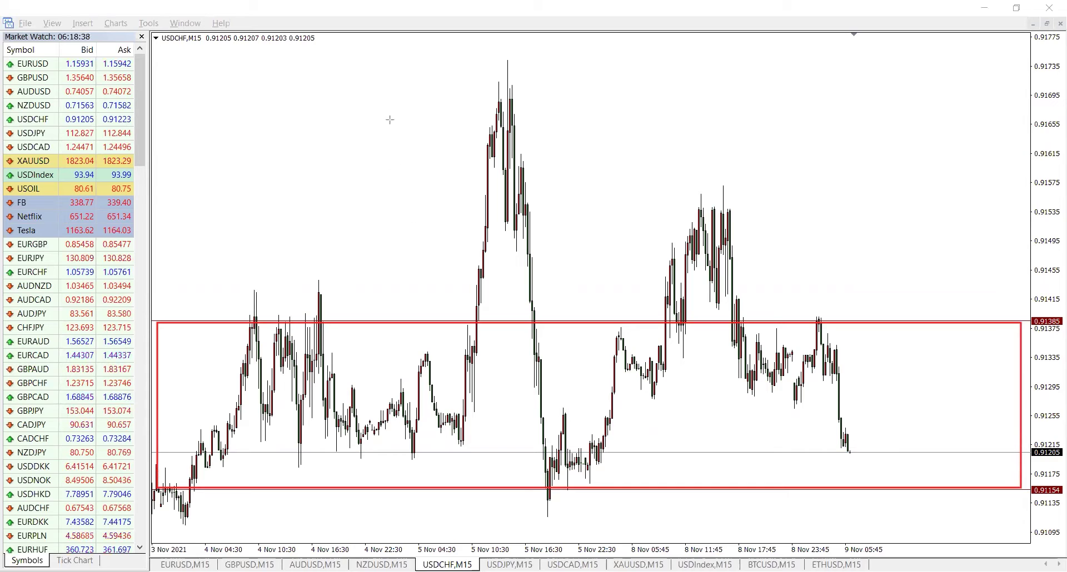
- Draw arrows for USDCHF breakouts and retests above 0.91385 and below 0.91154, and clear the annotations after presenting them
{"action": "mouse_move", "coordinate": [847, 451]}
{"action": "left_mouse_down"}
{"action": "mouse_move", "coordinate": [871, 524]}
{"action": "mouse_move", "coordinate": [895, 491]}
{"action": "mouse_move", "coordinate": [929, 553]}
{"action": "mouse_move", "coordinate": [858, 429]}
{"action": "mouse_move", "coordinate": [906, 271]}
{"action": "mouse_move", "coordinate": [941, 335]}
{"action": "mouse_move", "coordinate": [986, 195]}
{"action": "left_mouse_up"}
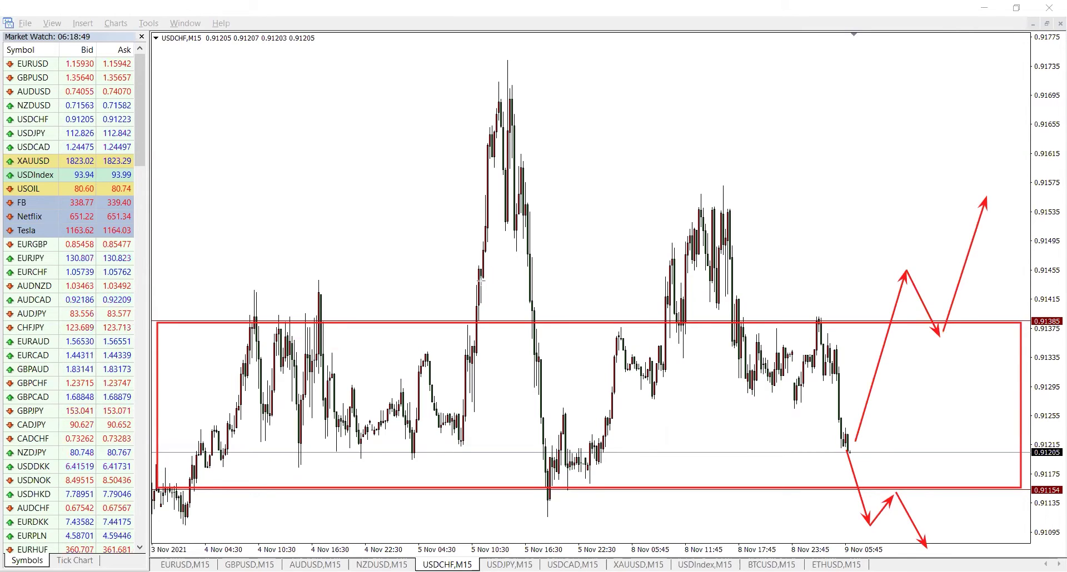
{"action": "key", "text": "Escape"}
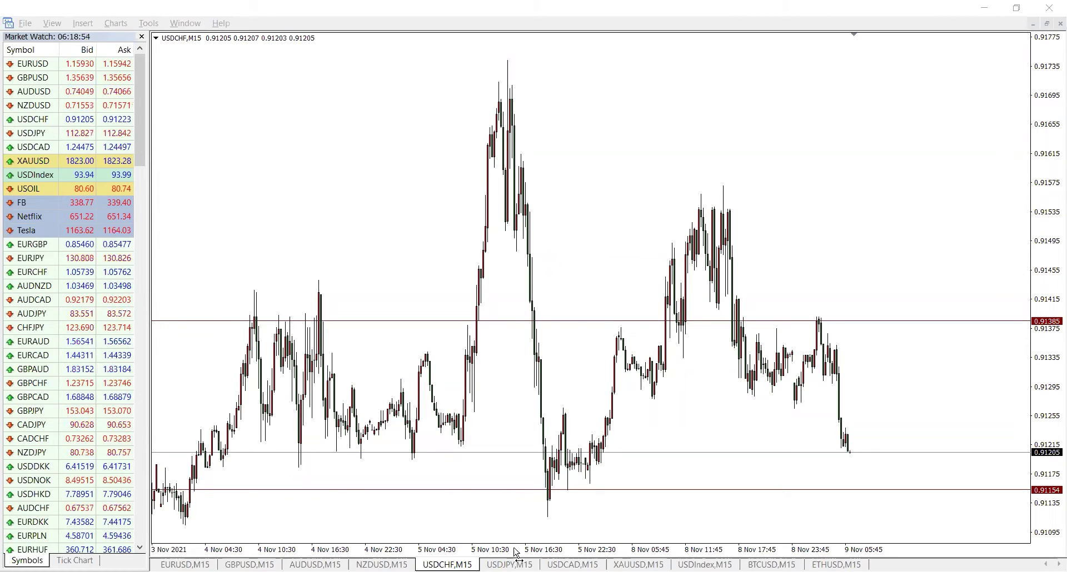
- Switch to the USDJPY chart and draw a long downward arrow along the overall downtrend
{"action": "key", "text": "ctrl+Tab"}
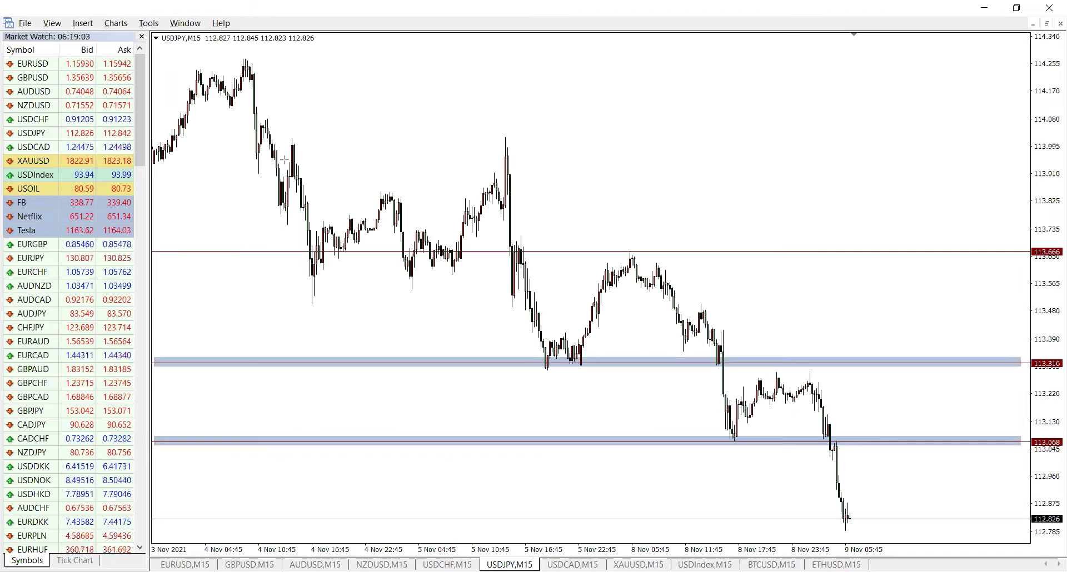
{"action": "left_click_drag", "start_coordinate": [199, 68], "coordinate": [748, 526]}
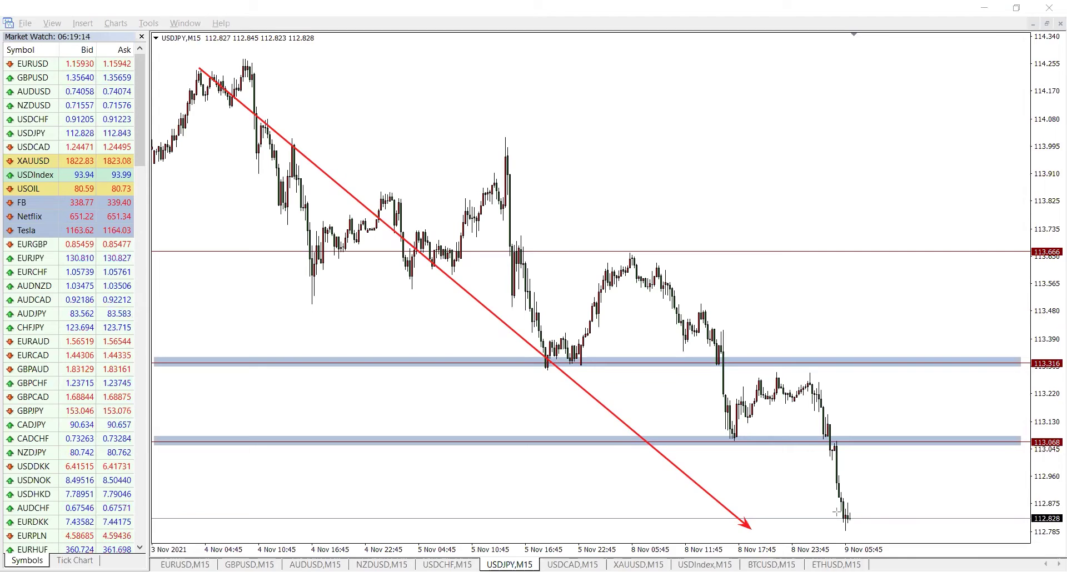
- Draw arrows for USDJPY pullbacks to 113.068 and 113.316 followed by declines, and clear the annotations after presenting them
{"action": "left_click_drag", "start_coordinate": [853, 521], "coordinate": [889, 440]}
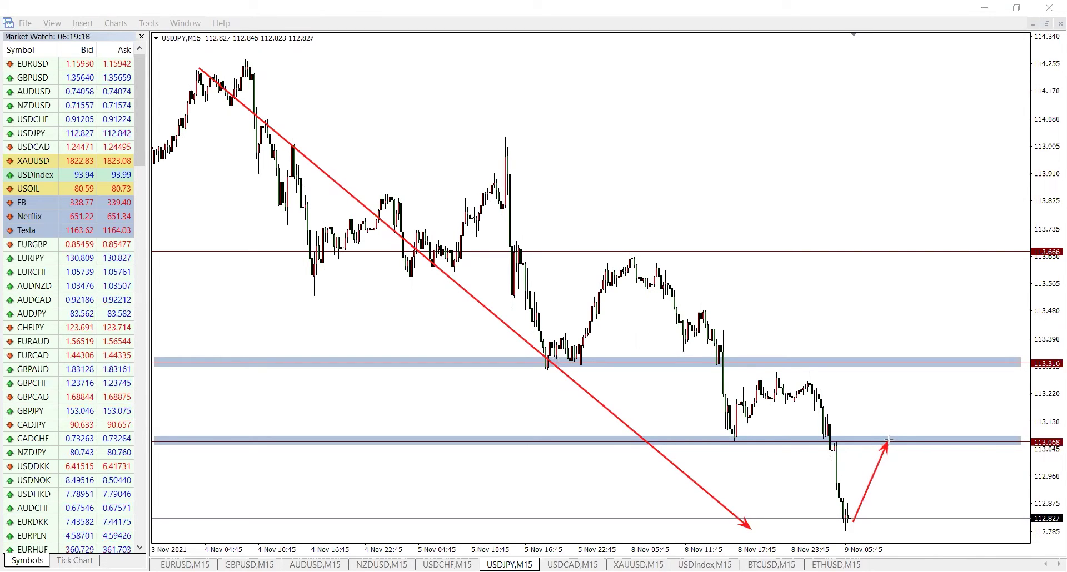
{"action": "mouse_move", "coordinate": [887, 439]}
{"action": "left_mouse_down"}
{"action": "mouse_move", "coordinate": [923, 362]}
{"action": "mouse_move", "coordinate": [965, 540]}
{"action": "mouse_move", "coordinate": [982, 547]}
{"action": "left_mouse_up"}
{"action": "left_click_drag", "start_coordinate": [887, 441], "coordinate": [932, 539]}
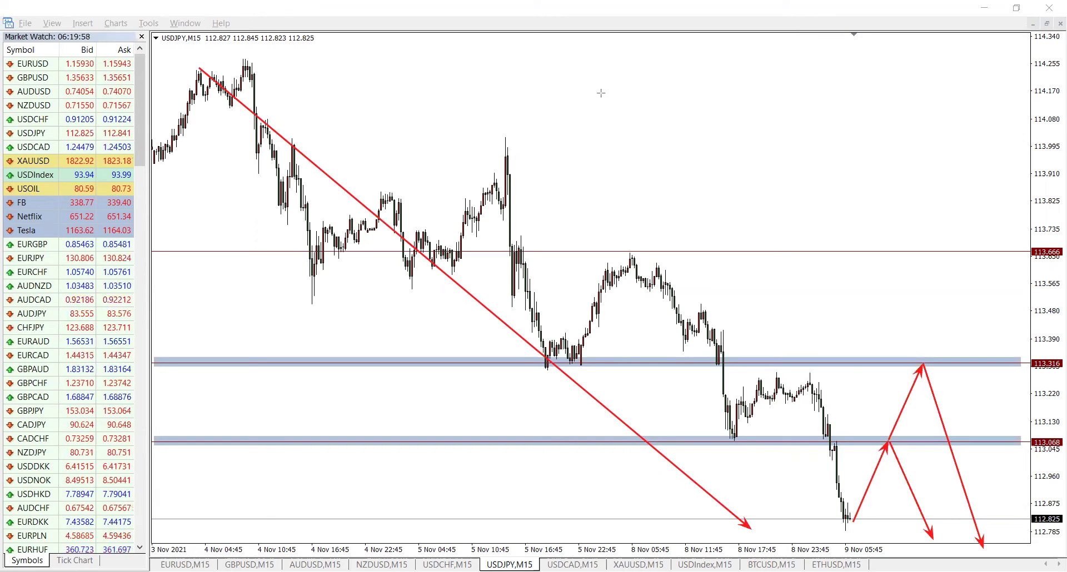
{"action": "key", "text": "e"}
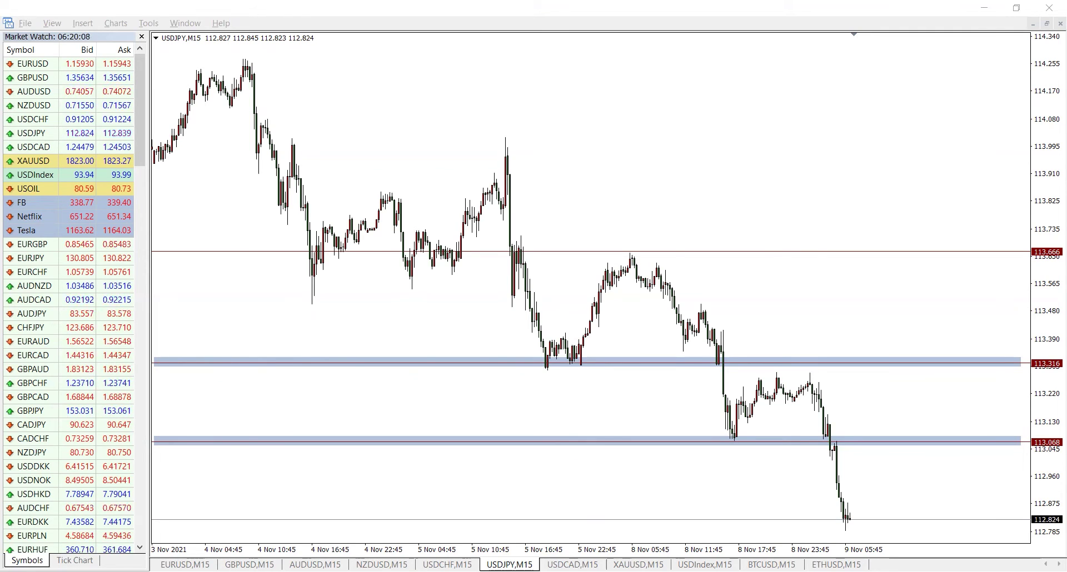
- Switch to the USDCAD chart and box the sideways range between 1.24606 and 1.24385
{"action": "key", "text": "ctrl+Tab"}
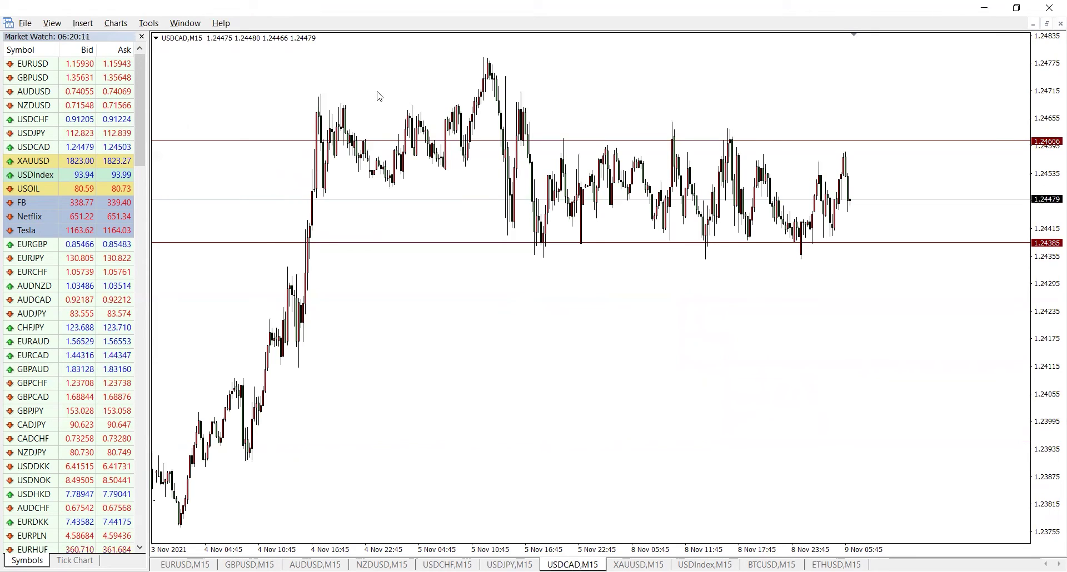
{"action": "left_click_drag", "start_coordinate": [291, 142], "coordinate": [932, 247]}
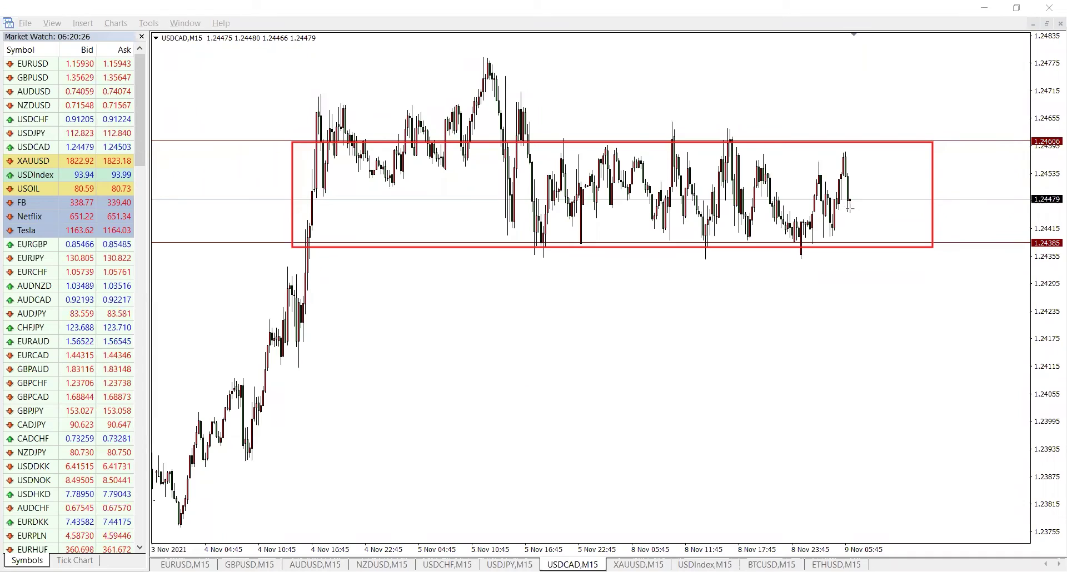
- Draw arrows for USDCAD breakouts below 1.24385 and above 1.24606, and clear the annotations after presenting them
{"action": "left_click_drag", "start_coordinate": [848, 206], "coordinate": [863, 283]}
{"action": "left_click_drag", "start_coordinate": [852, 195], "coordinate": [879, 104]}
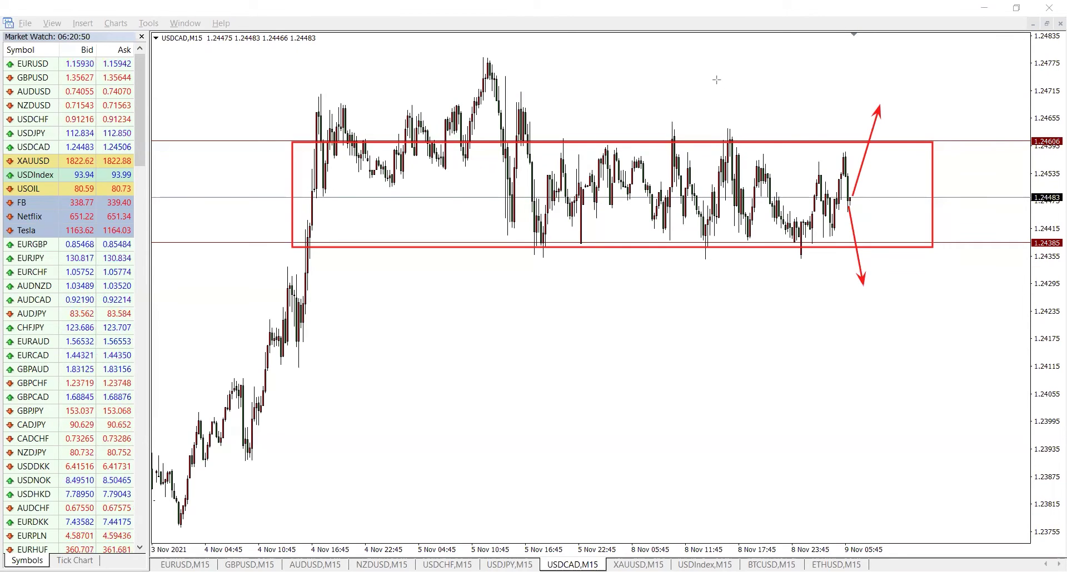
{"action": "key", "text": "Escape"}
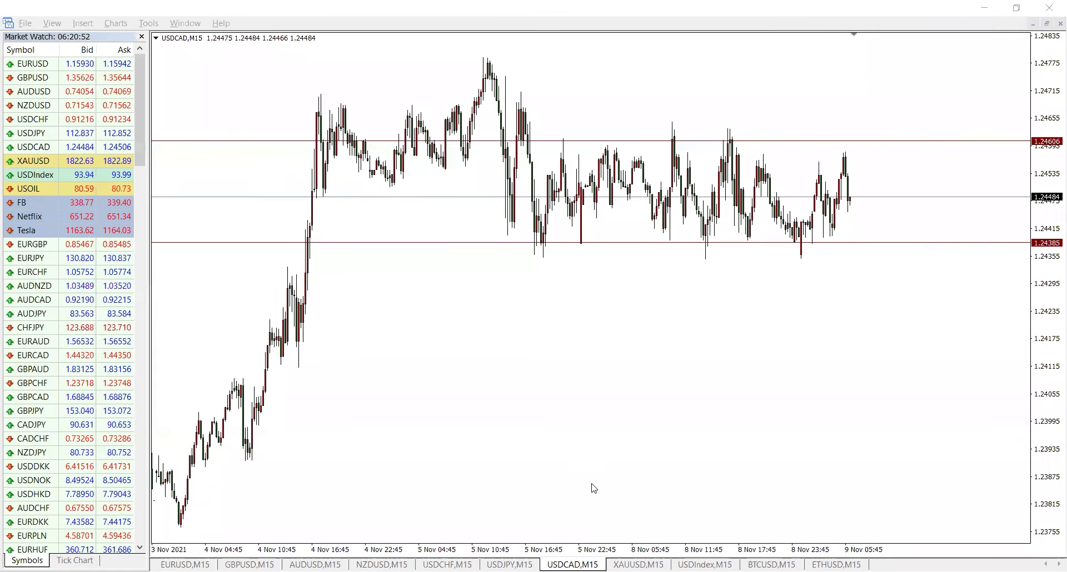
- On the XAUUSD chart, draw arrows projecting a dip to 1821.07 and a rebound to 1826.11, and clear them after presenting
{"action": "key", "text": "ctrl+Tab"}
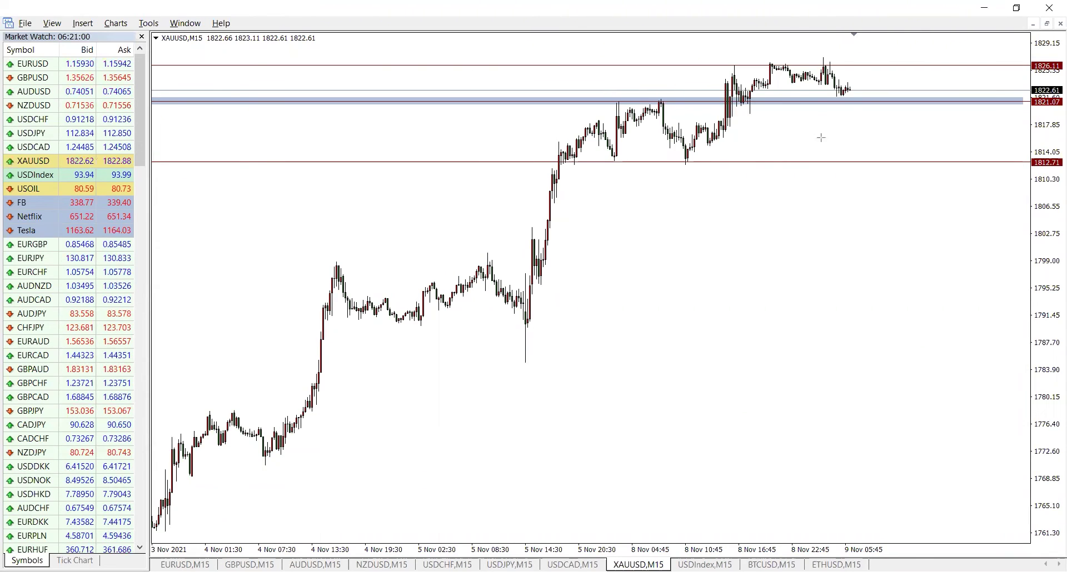
{"action": "mouse_move", "coordinate": [847, 90]}
{"action": "left_mouse_down"}
{"action": "mouse_move", "coordinate": [857, 104]}
{"action": "mouse_move", "coordinate": [883, 67]}
{"action": "left_mouse_up"}
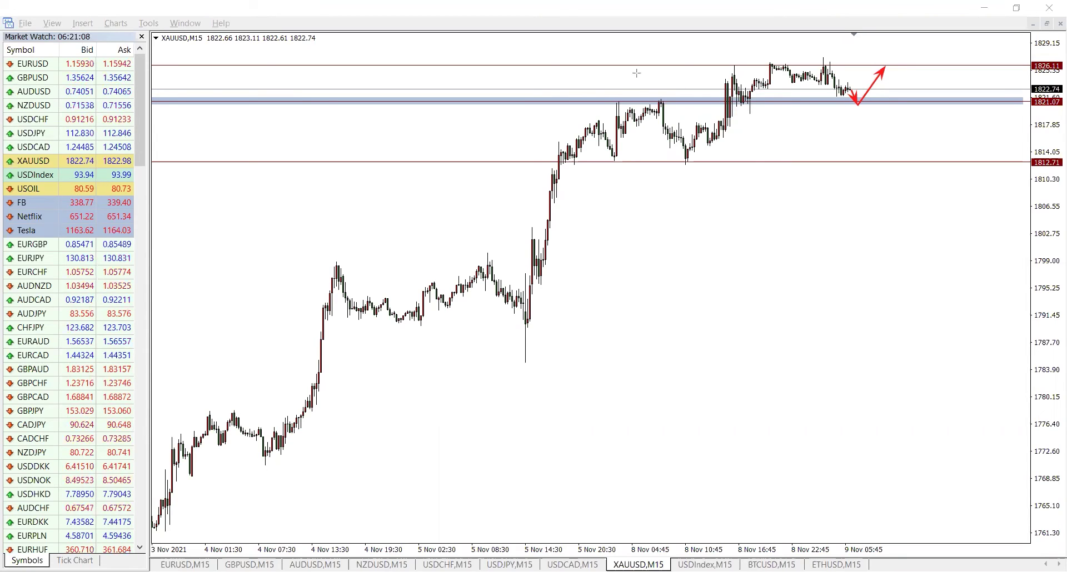
{"action": "key", "text": "Escape"}
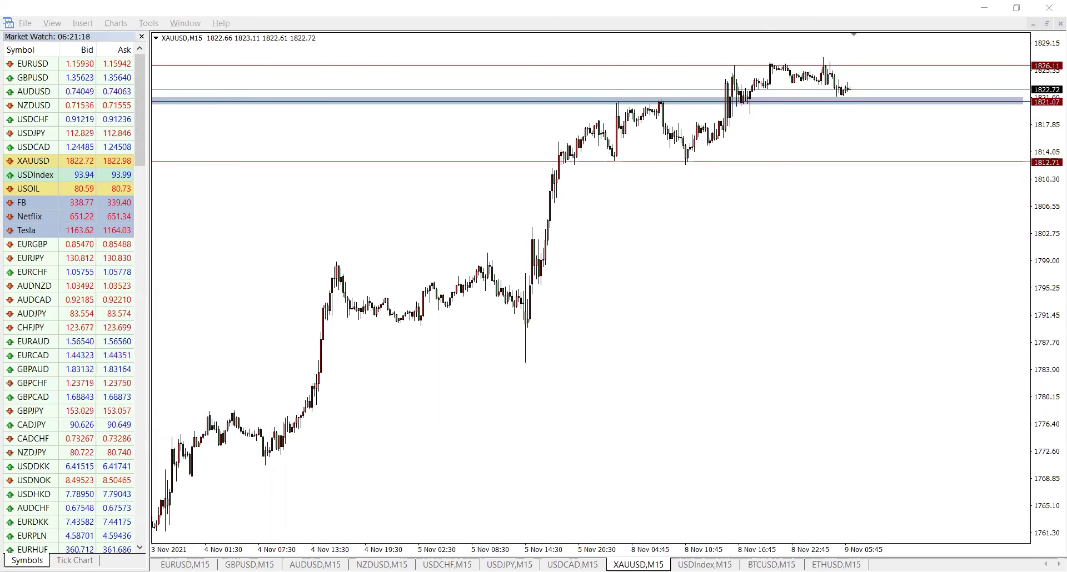
- Review the EURUSD, GBPUSD and USDJPY charts again with their marked price levels
{"action": "left_click", "coordinate": [185, 564]}
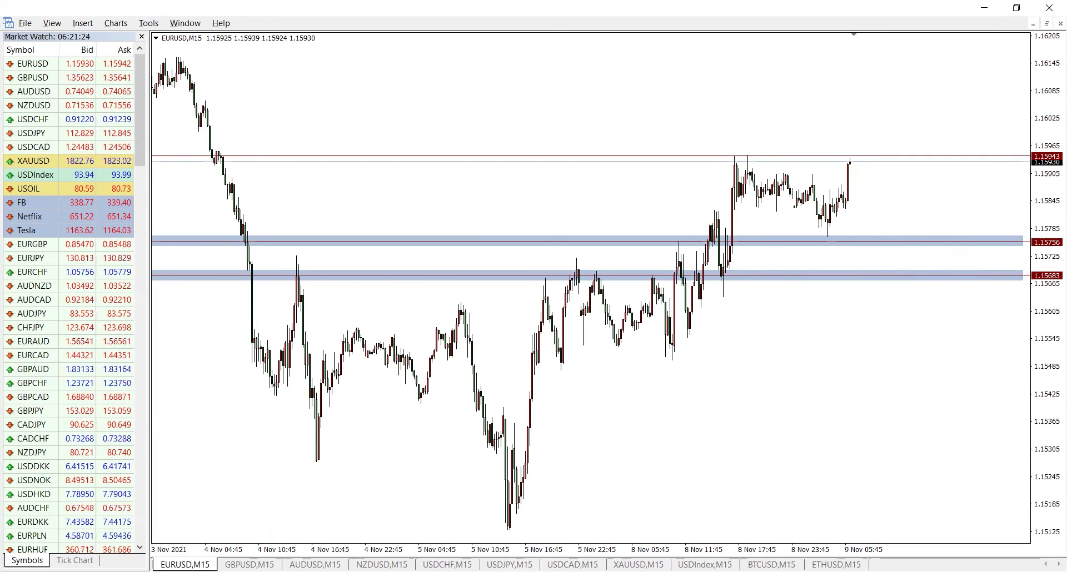
{"action": "left_click", "coordinate": [252, 564]}
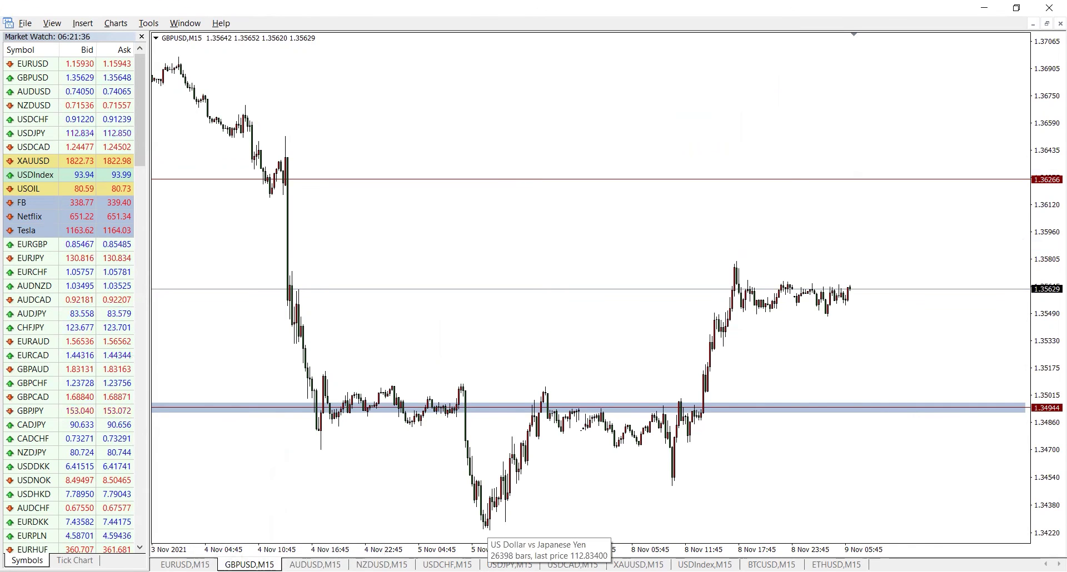
{"action": "left_click", "coordinate": [509, 565]}
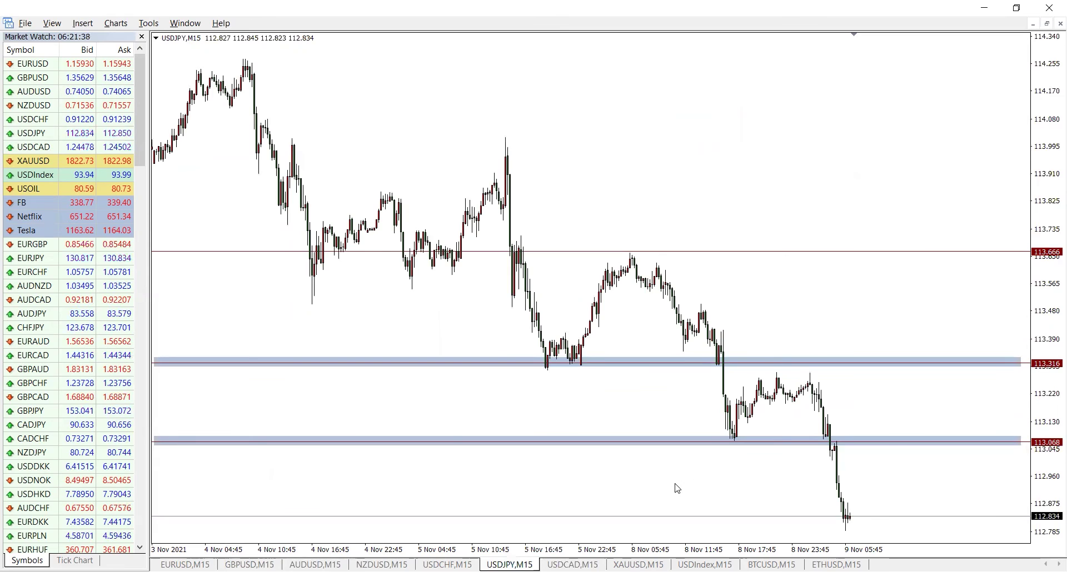